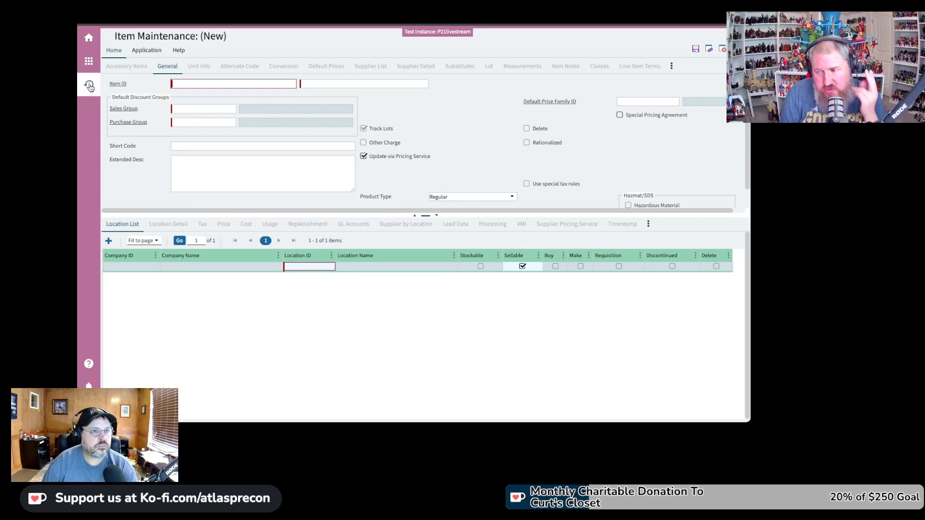
- Open PALMOLIVE-SOAP and copy it to new item PALMOLIVE-SOAP-AB-12 with the description "Palmolive Soap Antibacterial 12oz"
{"action": "left_click", "coordinate": [89, 85]}
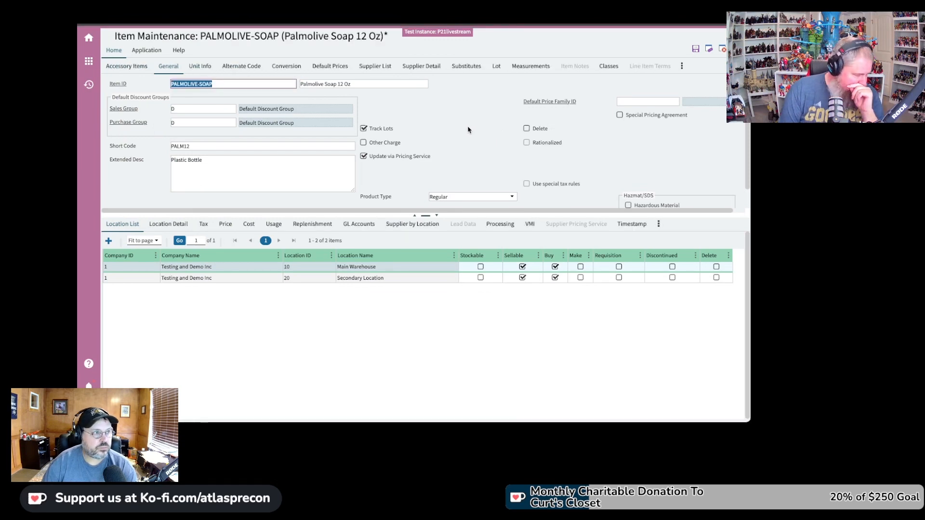
{"action": "right_click", "coordinate": [268, 84]}
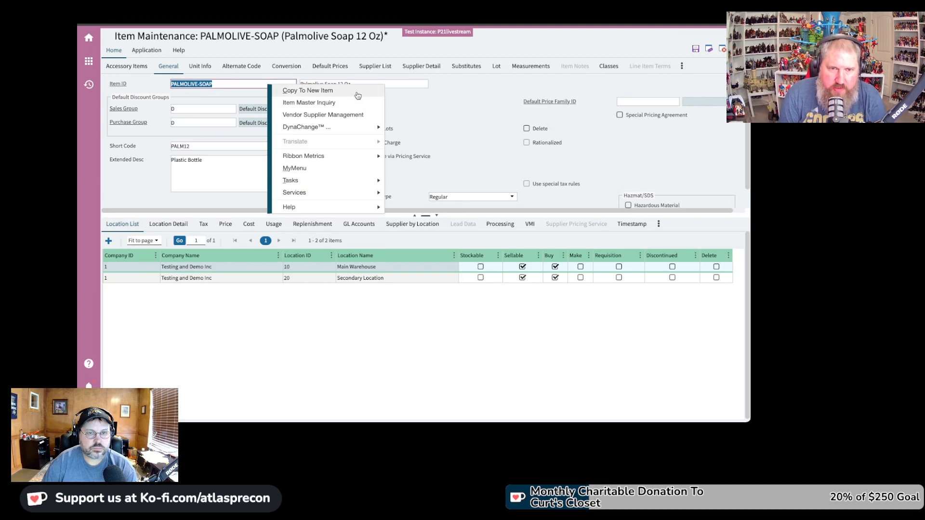
{"action": "left_click", "coordinate": [358, 92]}
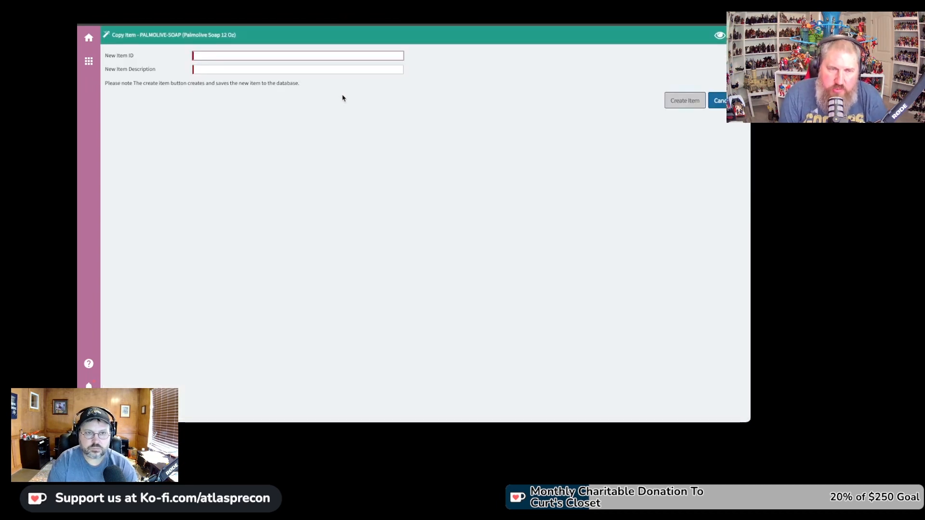
{"action": "type", "text": "PALMOLIV"}
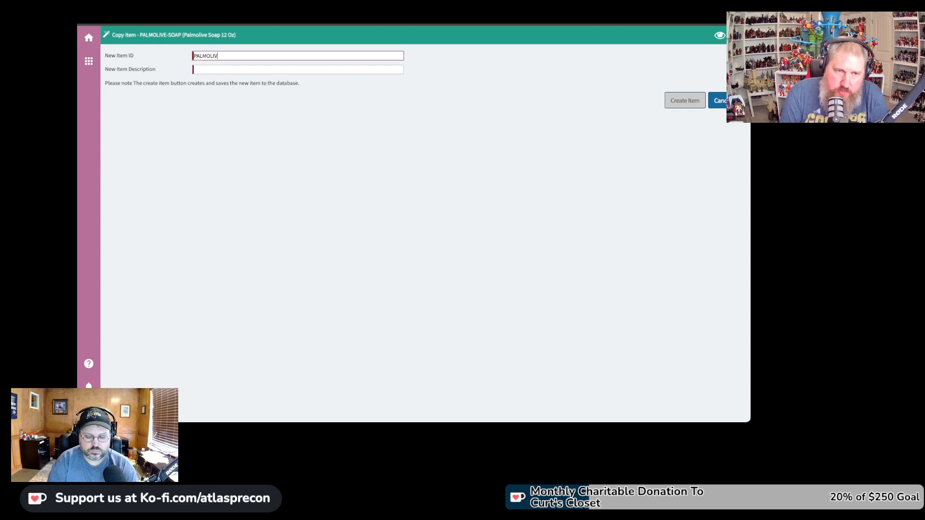
{"action": "type", "text": "E-SOAP"}
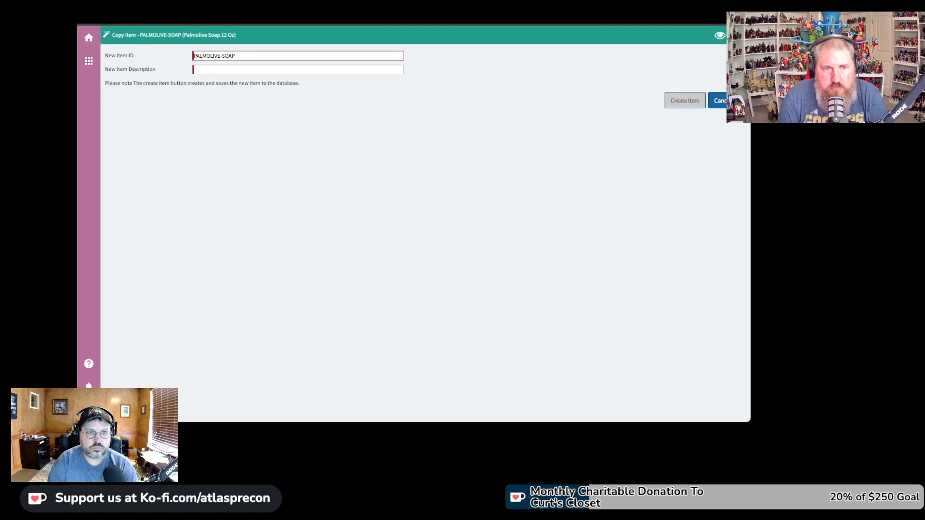
{"action": "type", "text": "-AB"}
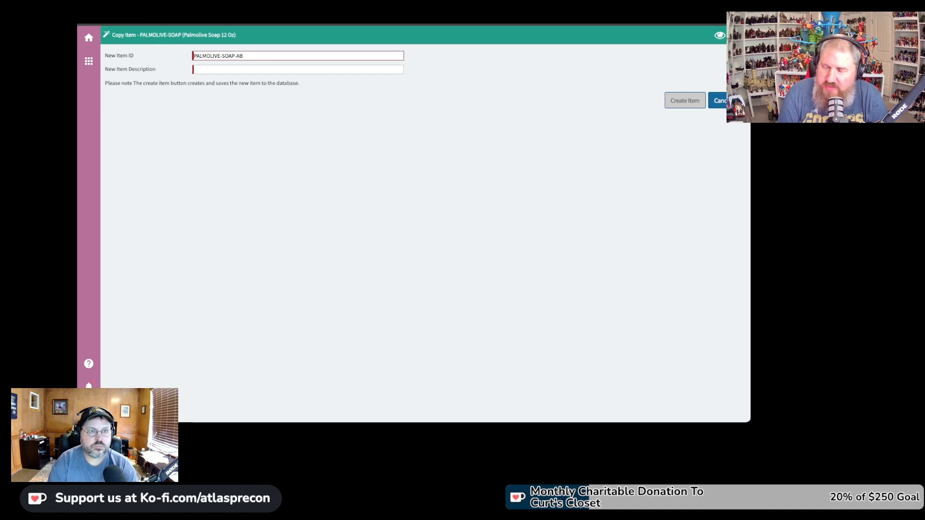
{"action": "type", "text": "-12"}
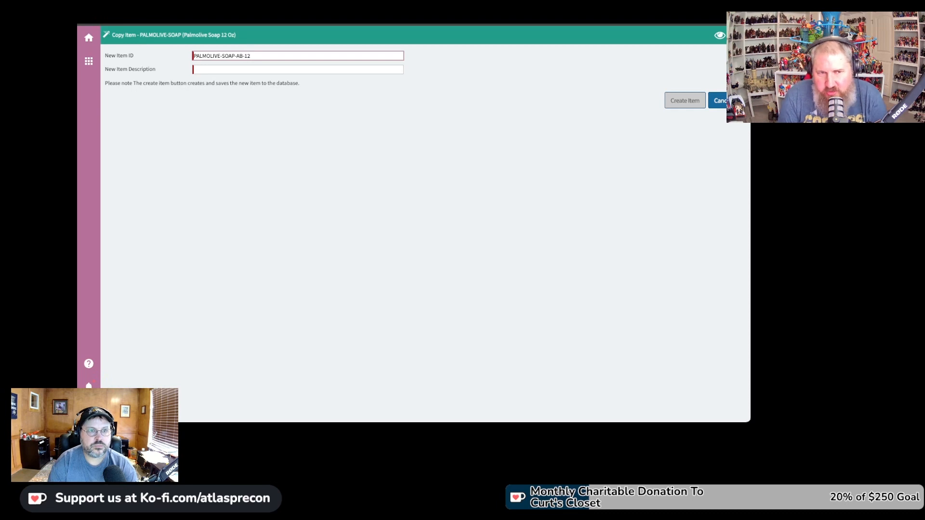
{"action": "key", "text": "Tab"}
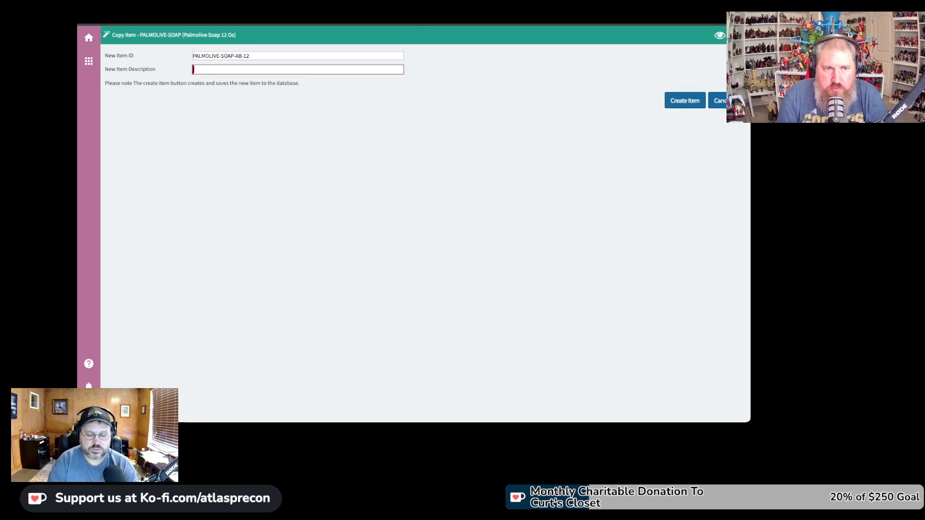
{"action": "type", "text": "Palmolive Soap An"}
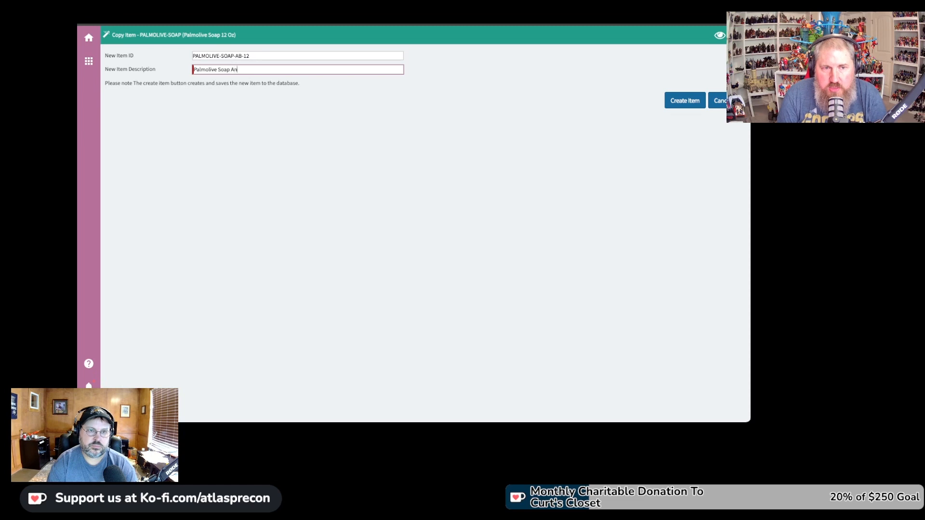
{"action": "type", "text": "tibacterial 12Oz"}
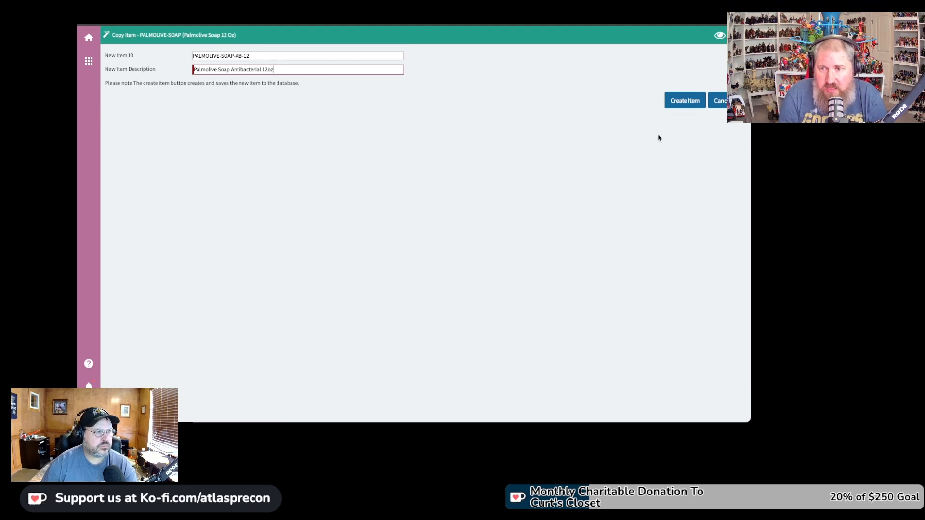
{"action": "left_click", "coordinate": [677, 102]}
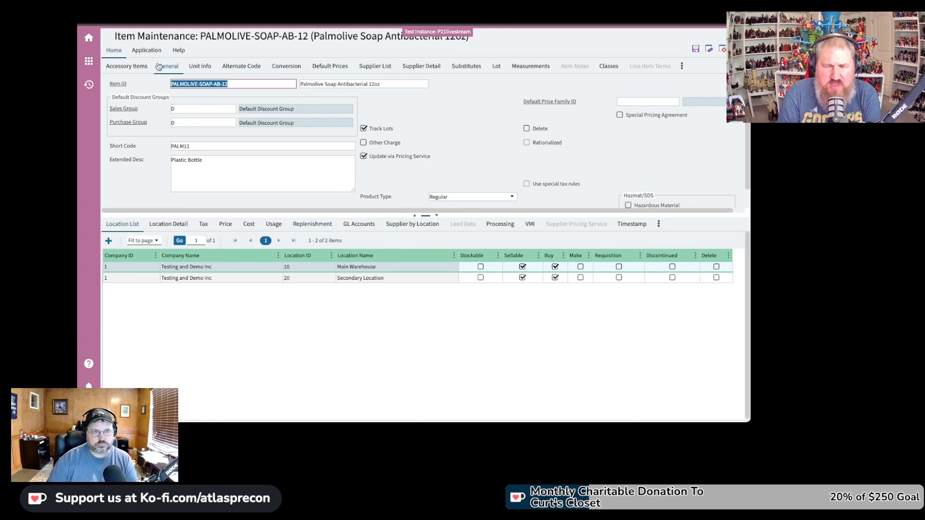
- Set the Black and Decker supplier list price to 1 and cost to 0.5 for PALMOLIVE-SOAP-AB-12, and save the item
{"action": "left_click", "coordinate": [199, 68]}
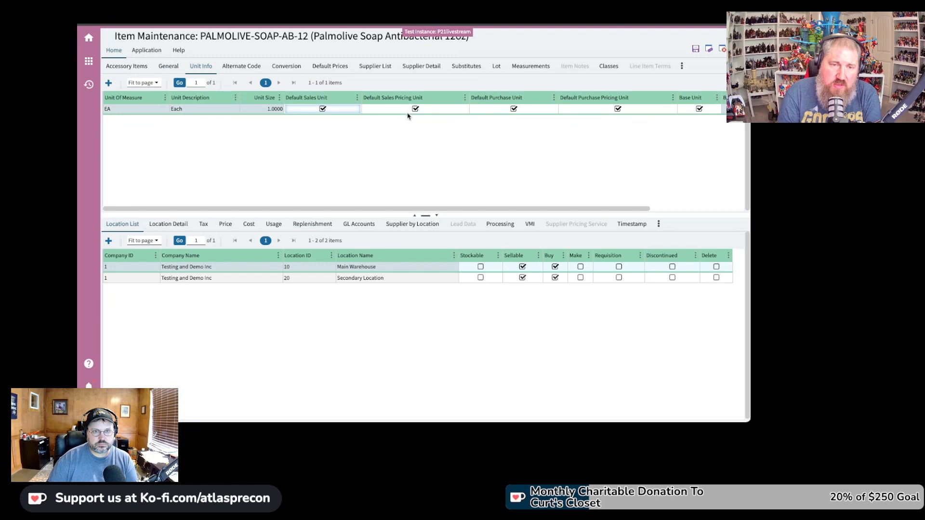
{"action": "left_click_drag", "start_coordinate": [462, 208], "coordinate": [463, 207]}
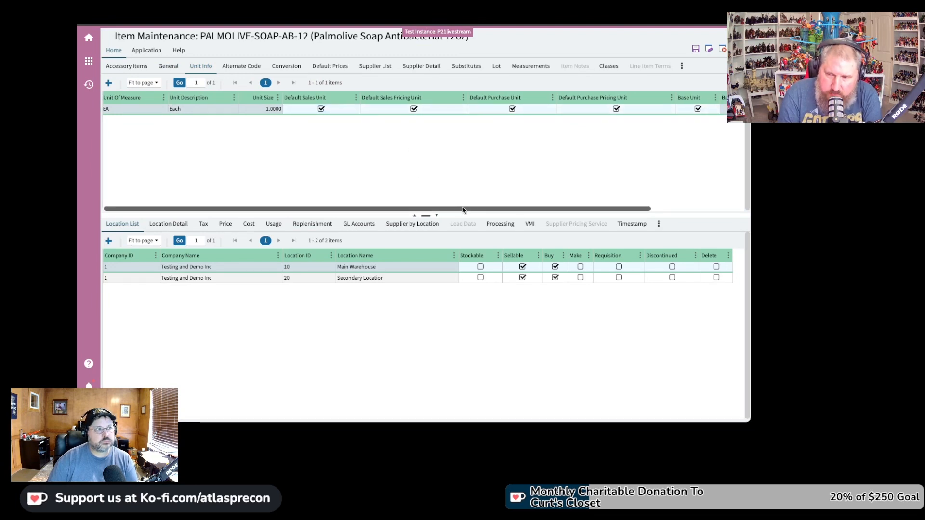
{"action": "left_click_drag", "start_coordinate": [463, 210], "coordinate": [393, 210]}
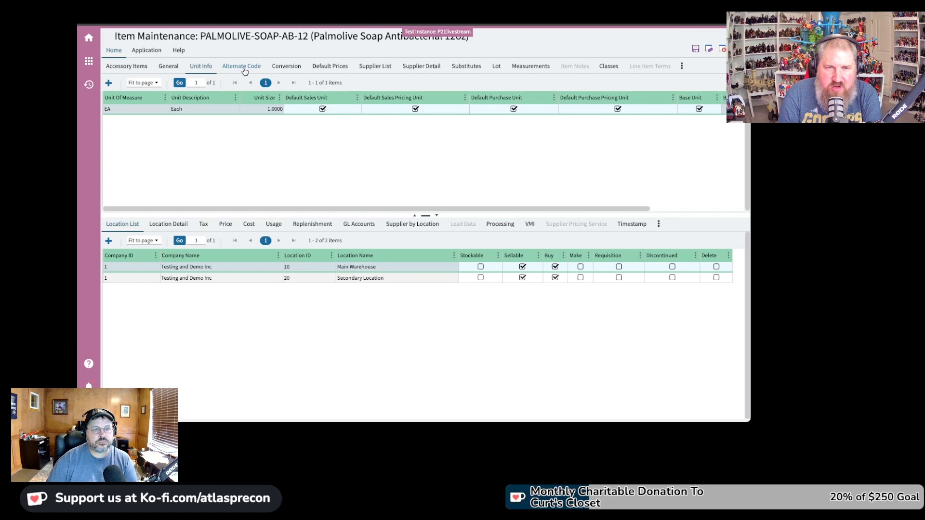
{"action": "left_click", "coordinate": [366, 71]}
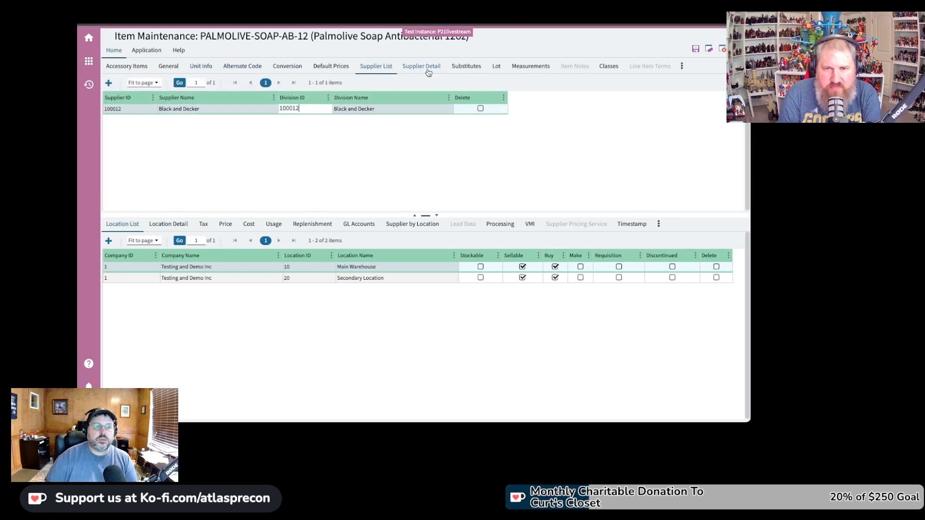
{"action": "left_click", "coordinate": [426, 70]}
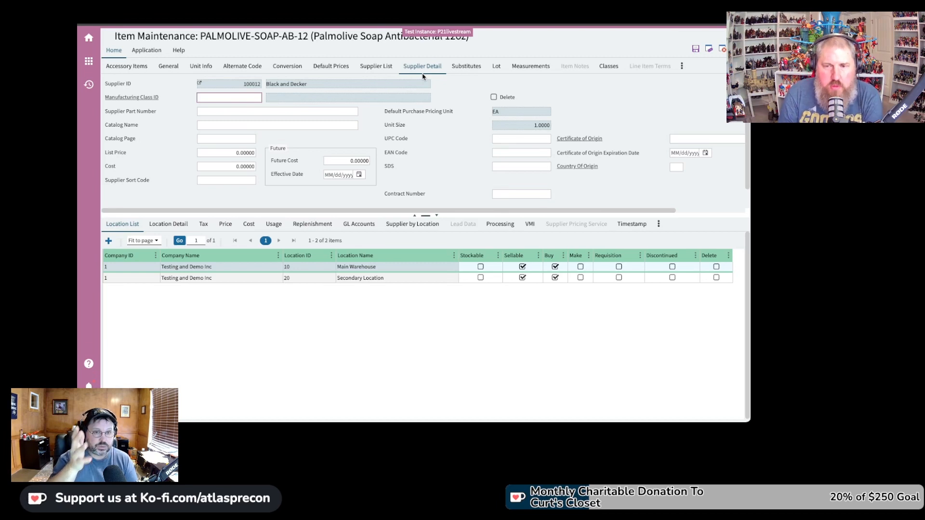
{"action": "left_click", "coordinate": [237, 151]}
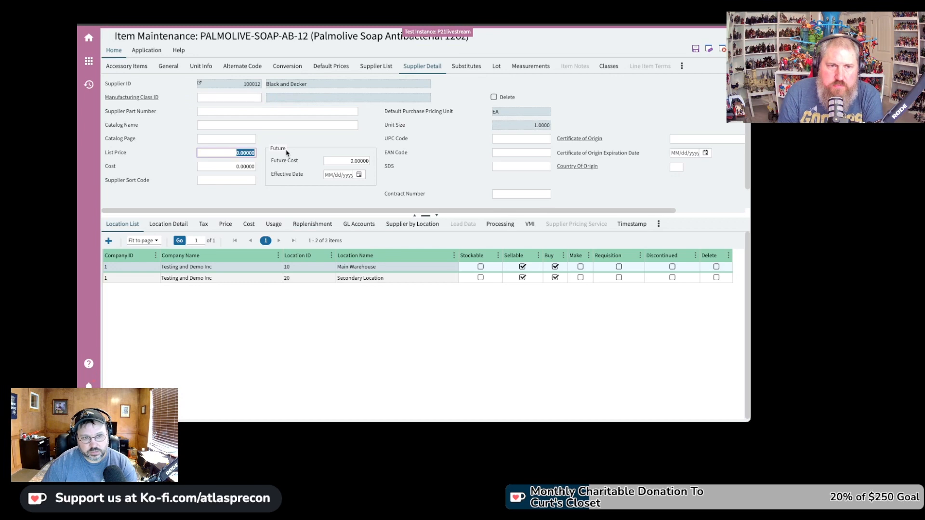
{"action": "type", "text": "1"}
{"action": "key", "text": "Tab"}
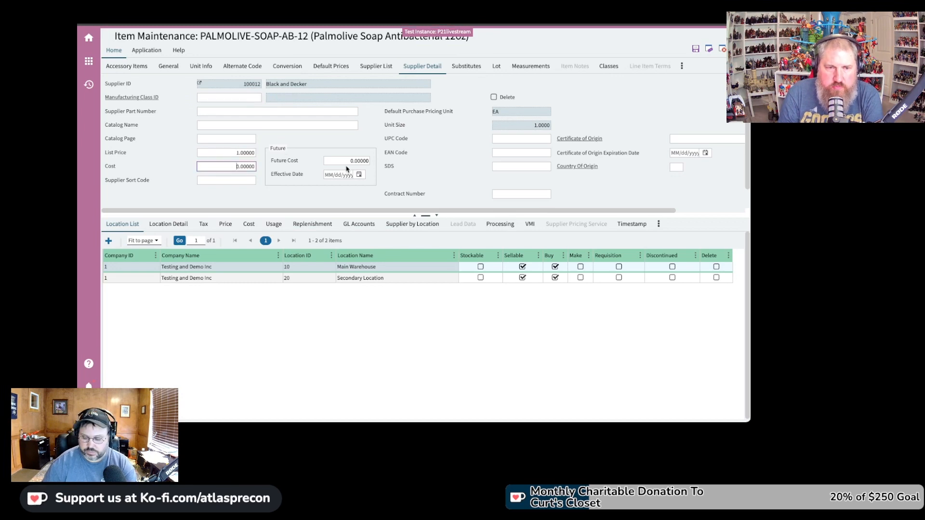
{"action": "left_click", "coordinate": [234, 166]}
{"action": "type", "text": ".5"}
{"action": "key", "text": "Tab"}
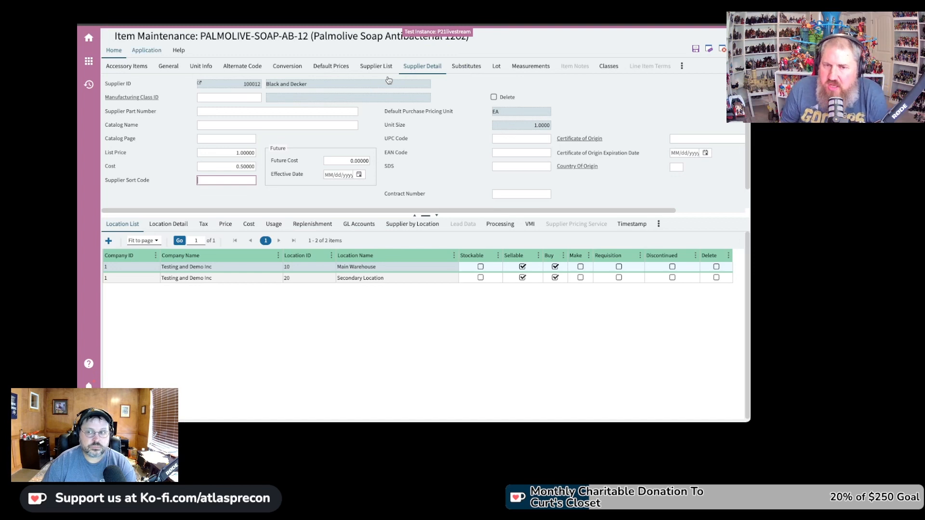
{"action": "left_click", "coordinate": [695, 50]}
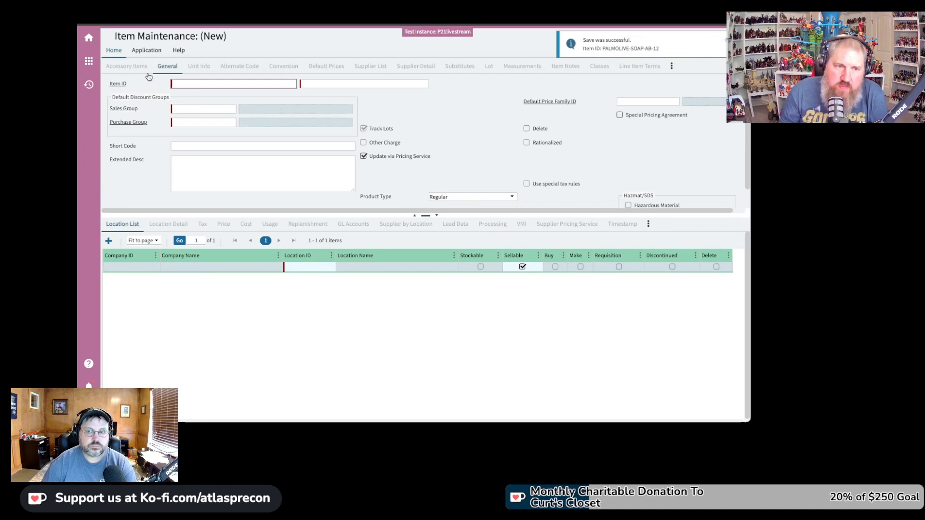
- Reopen PALMOLIVE-SOAP-AB-12 and copy it to new item PALMOLIVE-SOAP-AB-16 with the description "Palmolive Soap Antibacterial 16oz"
{"action": "left_click", "coordinate": [88, 84]}
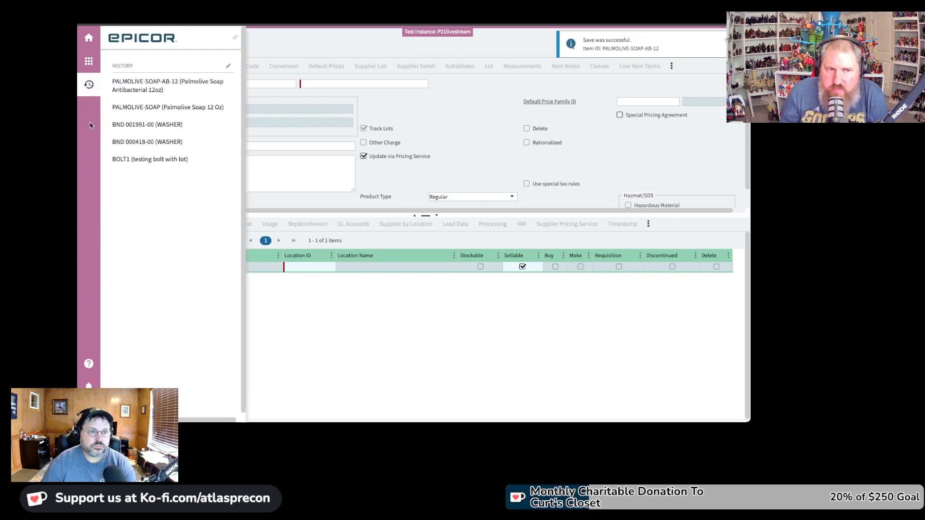
{"action": "left_click", "coordinate": [155, 87]}
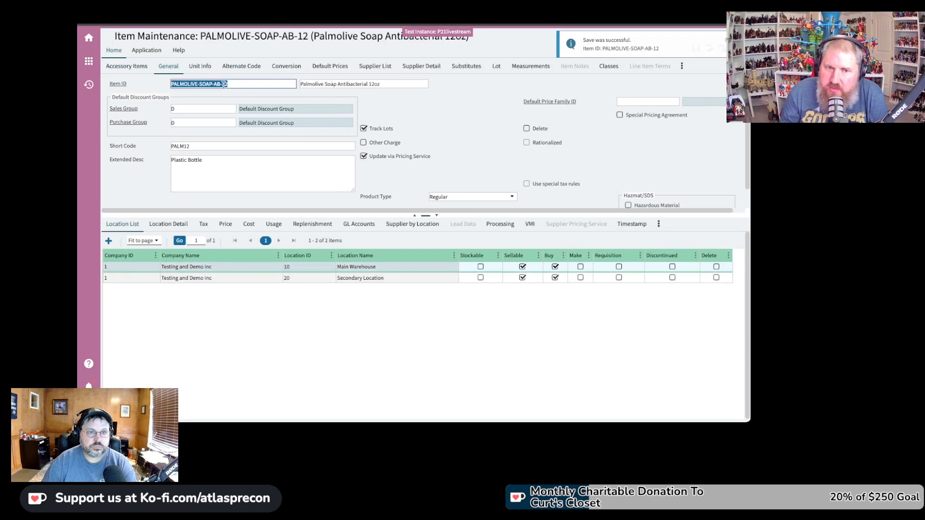
{"action": "right_click", "coordinate": [239, 85]}
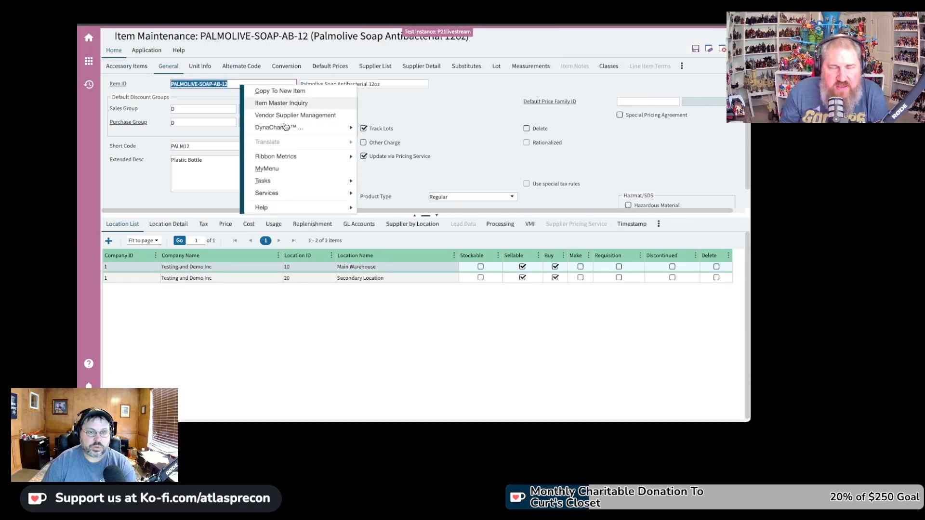
{"action": "left_click", "coordinate": [293, 91]}
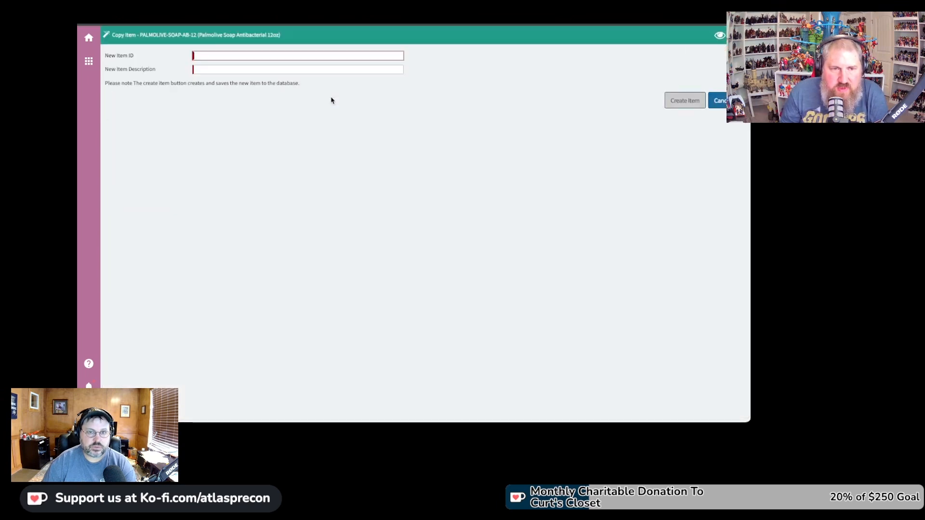
{"action": "key", "text": "ctrl+v"}
{"action": "key", "text": "BackSpace"}
{"action": "type", "text": "6"}
{"action": "left_click", "coordinate": [231, 71]}
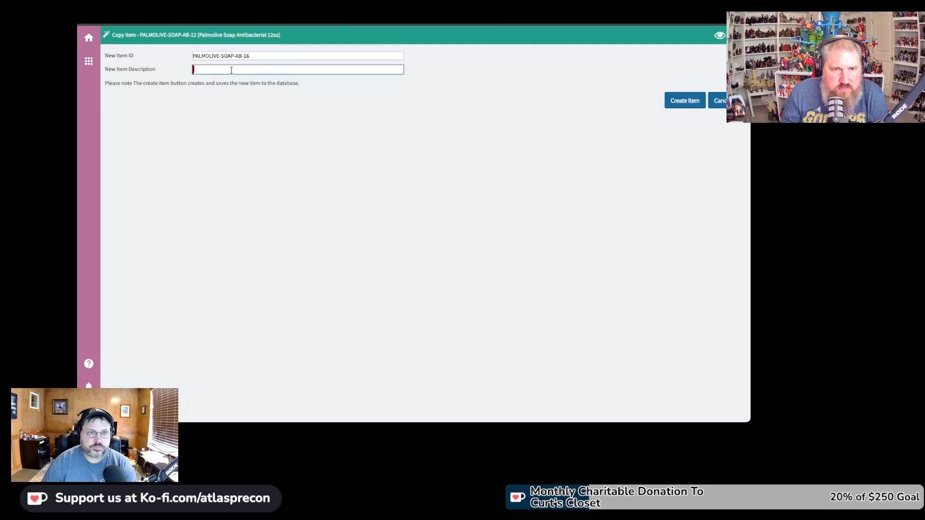
{"action": "key", "text": "ctrl+v"}
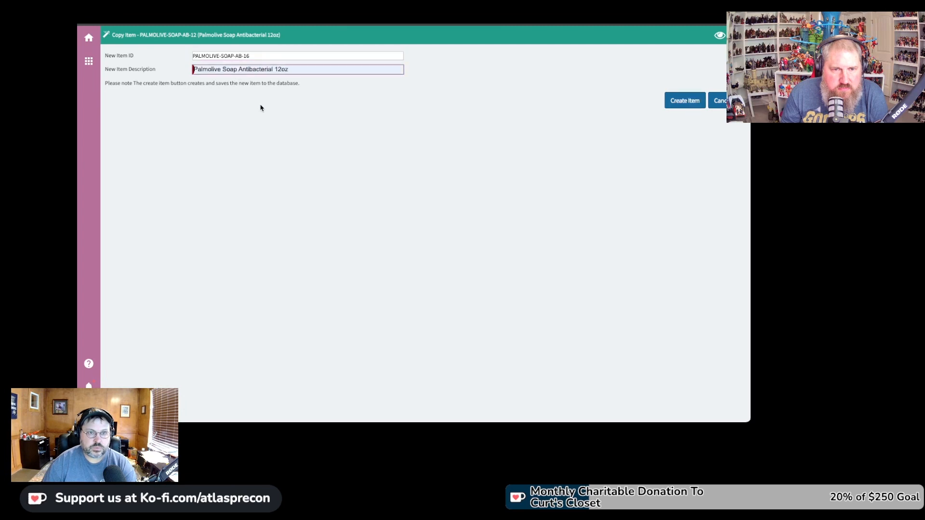
{"action": "left_click", "coordinate": [269, 70]}
{"action": "key", "text": "BackSpace"}
{"action": "type", "text": "6"}
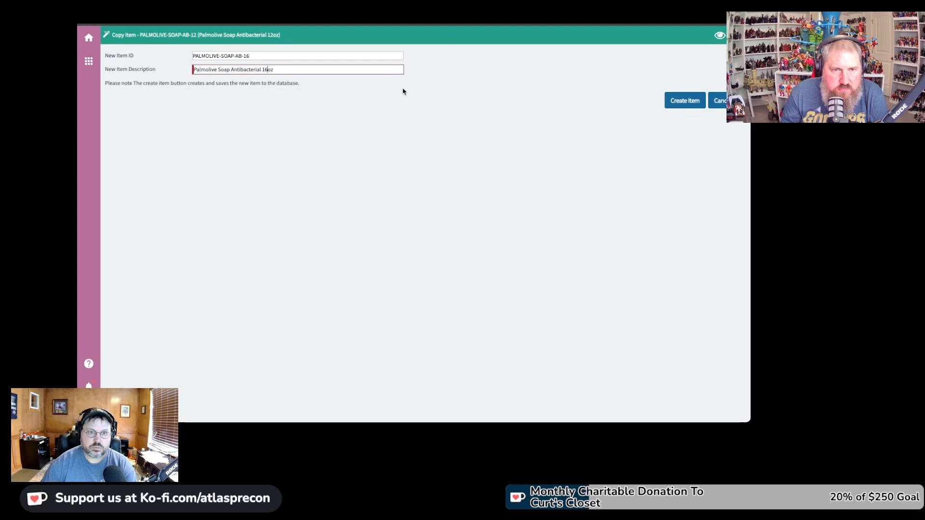
{"action": "left_click", "coordinate": [686, 103]}
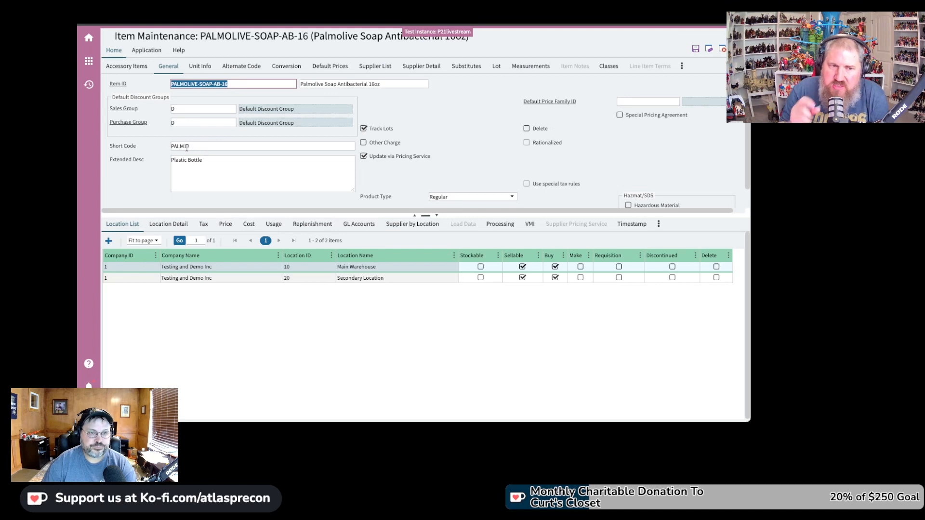
- Change the short code of PALMOLIVE-SOAP-AB-16 to PALM16
{"action": "left_click", "coordinate": [190, 148]}
{"action": "left_click", "coordinate": [188, 147]}
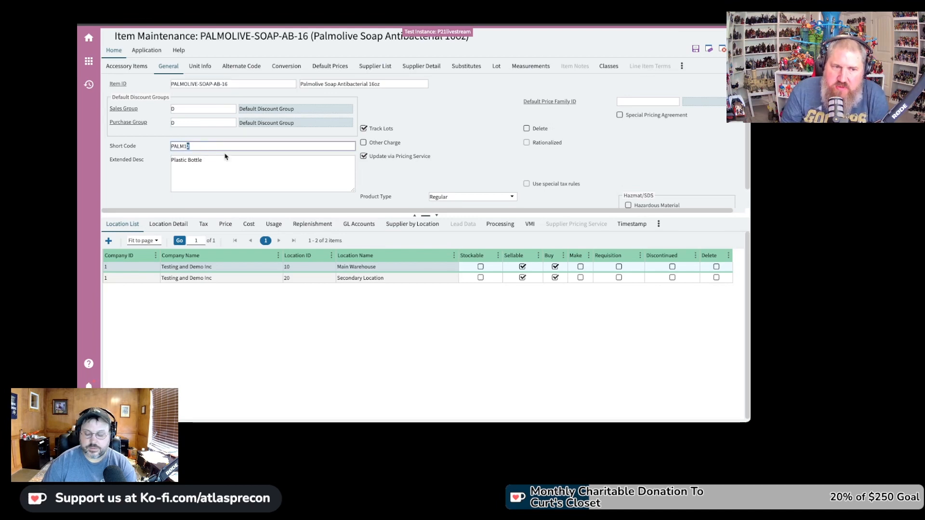
{"action": "left_click", "coordinate": [314, 173]}
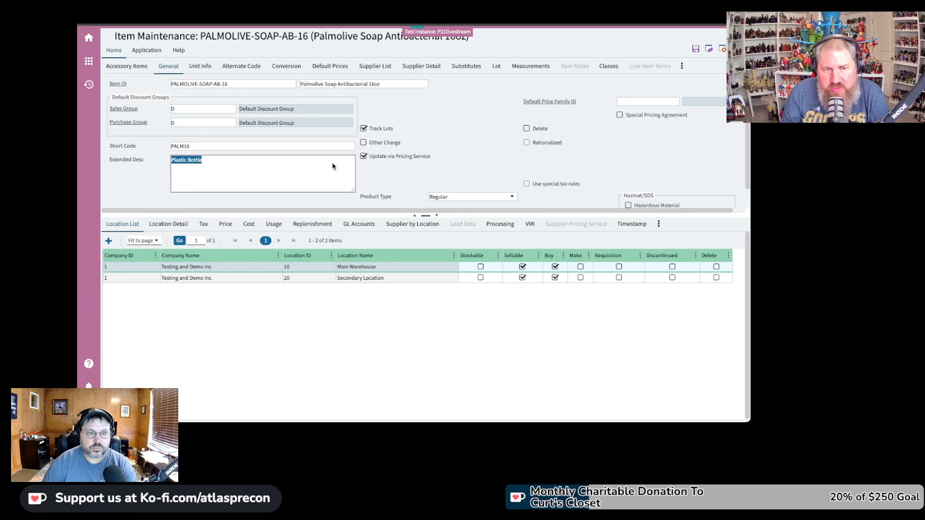
- Set the Black and Decker supplier list price to 1.5 and cost to 1 for PALMOLIVE-SOAP-AB-16, and save the item
{"action": "left_click", "coordinate": [377, 67]}
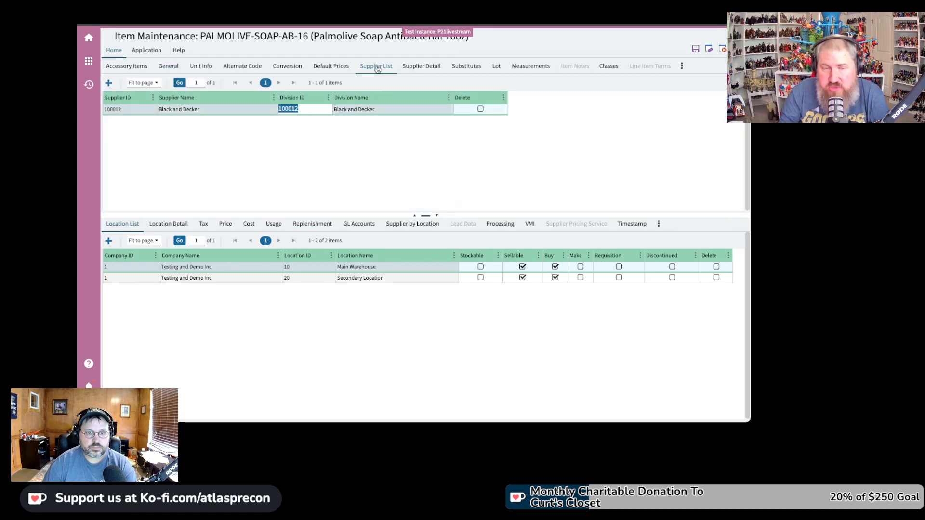
{"action": "left_click", "coordinate": [420, 67]}
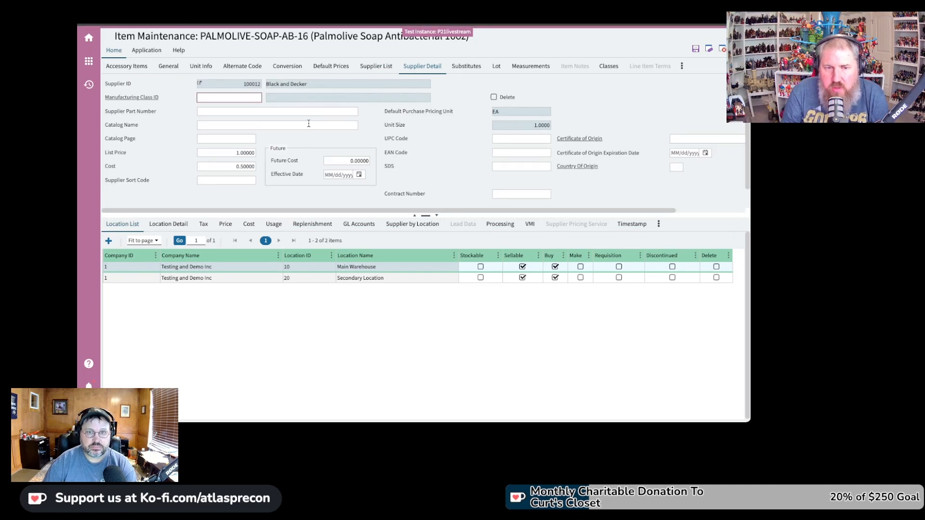
{"action": "left_click", "coordinate": [243, 154]}
{"action": "left_click", "coordinate": [237, 152]}
{"action": "left_click", "coordinate": [238, 166]}
{"action": "type", "text": "1"}
{"action": "key", "text": "Tab"}
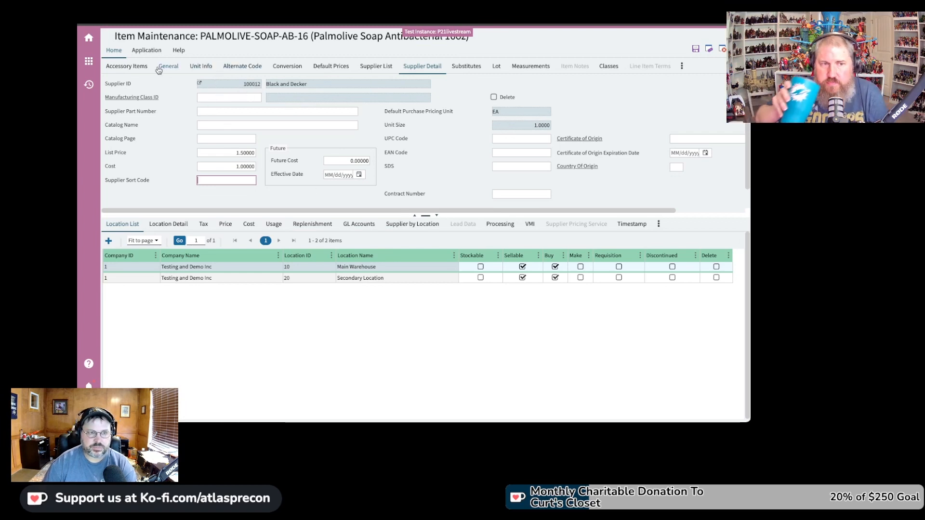
{"action": "left_click", "coordinate": [697, 51]}
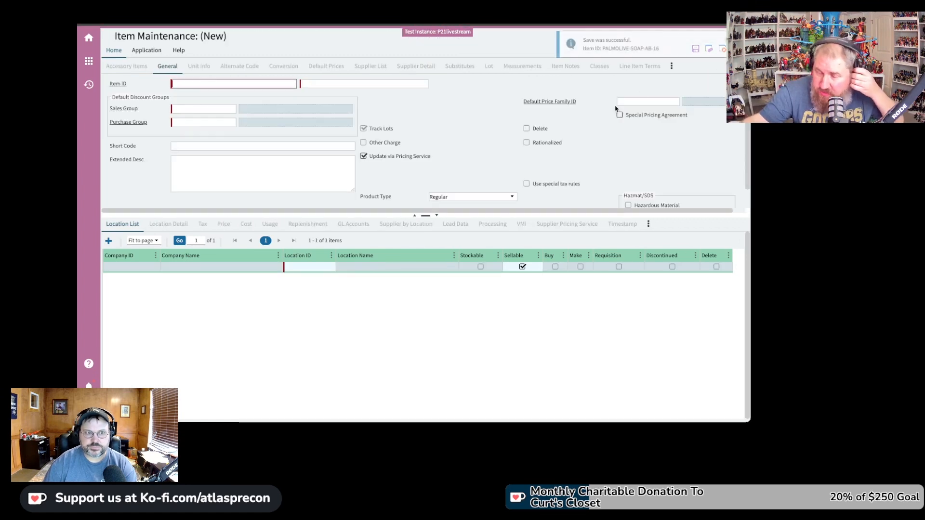